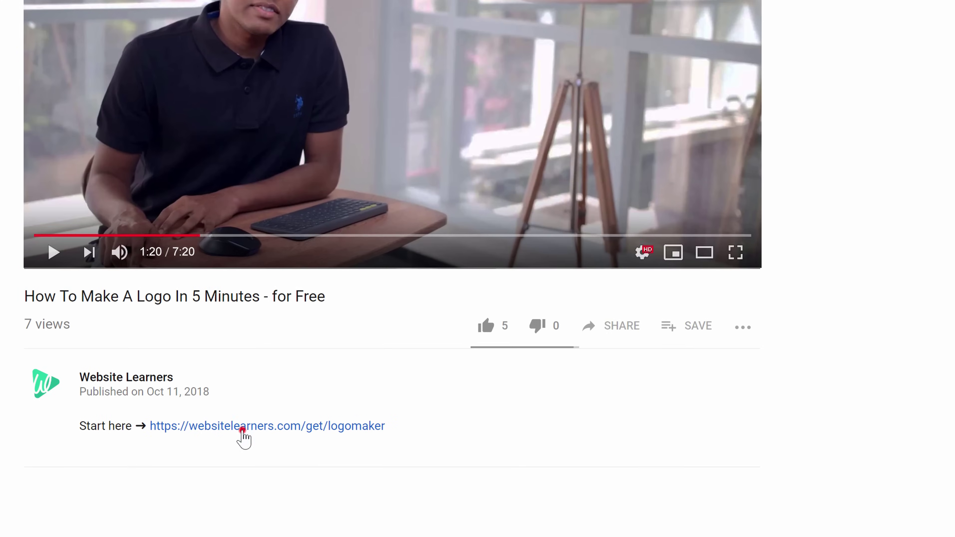
- Open the HOTH logo maker link under 'Start here' in the YouTube video description
left_click(195, 447)
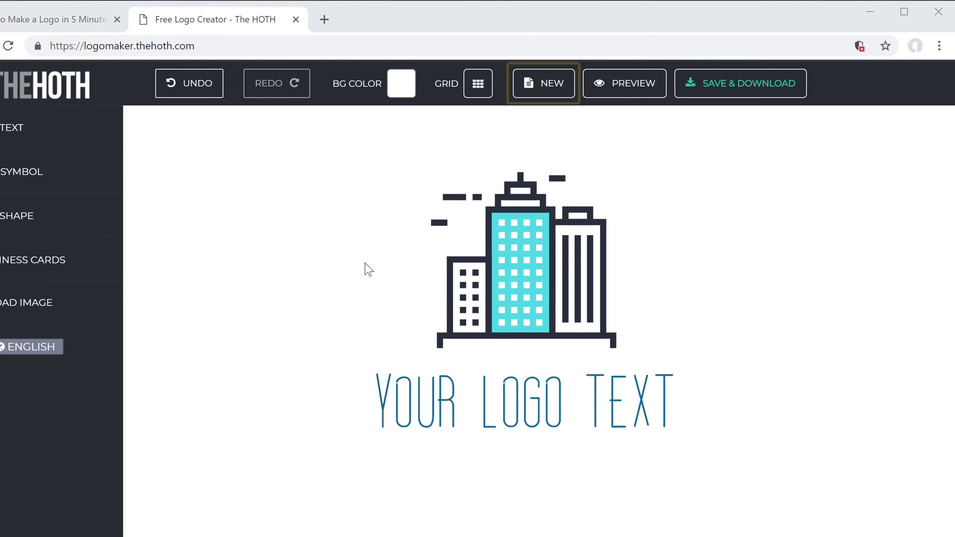
- Start a new design and confirm erasing the sample building logo
left_click(561, 85)
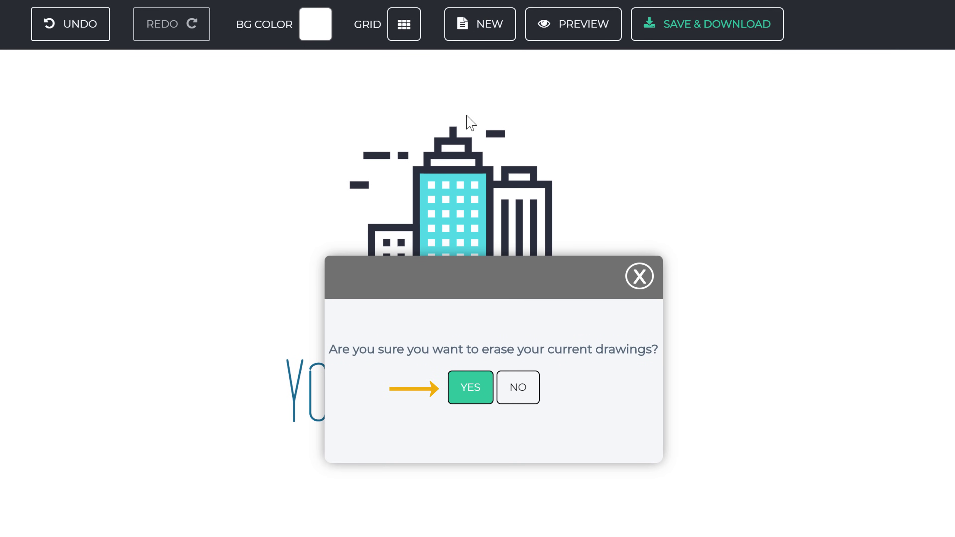
left_click(468, 398)
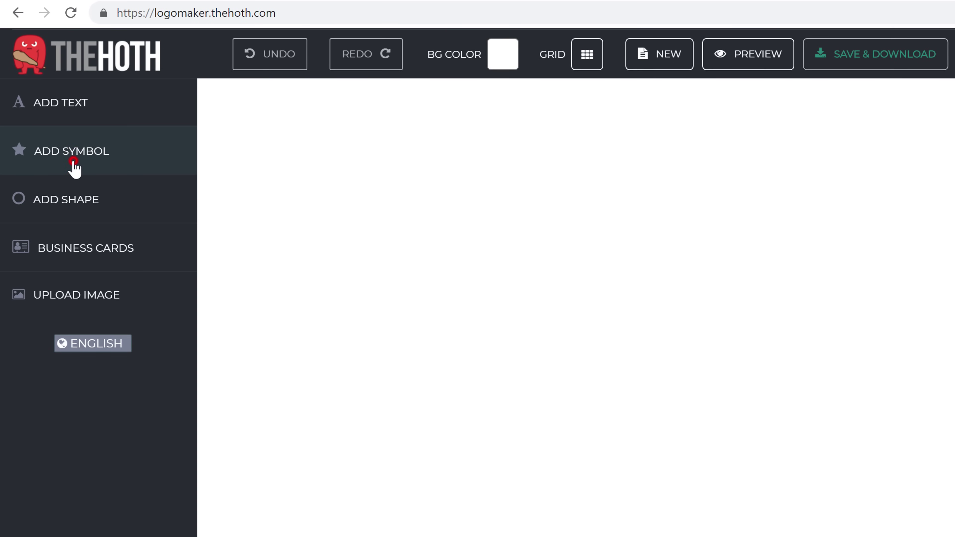
- Add the dollar-coin and mouse icon from the Web symbols and select it for editing
left_click(73, 161)
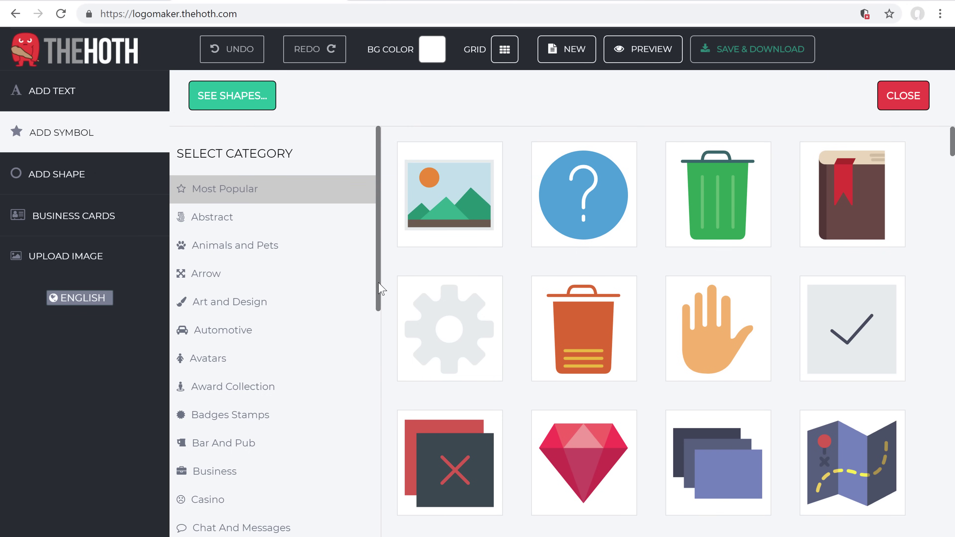
left_click_drag(380, 292, 380, 536)
left_click_drag(378, 391, 379, 525)
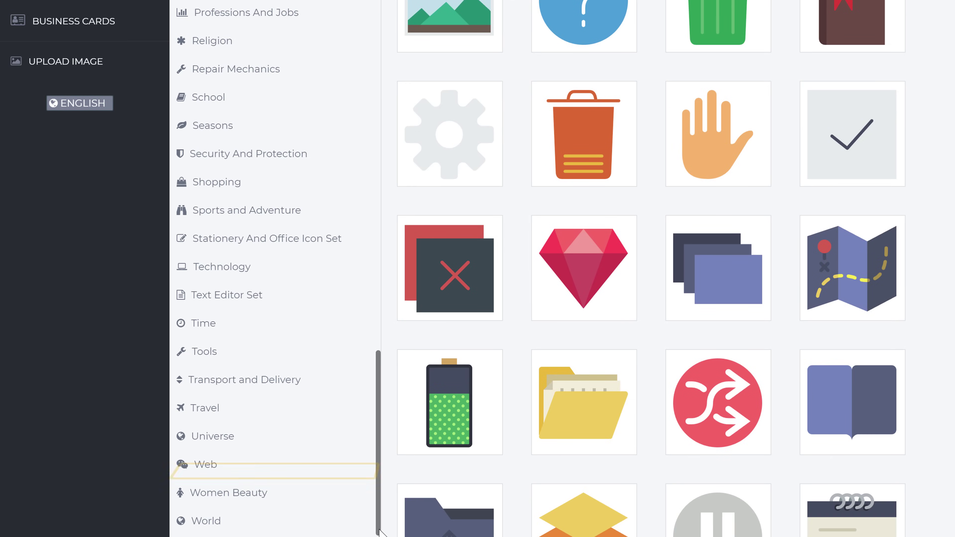
left_click(206, 465)
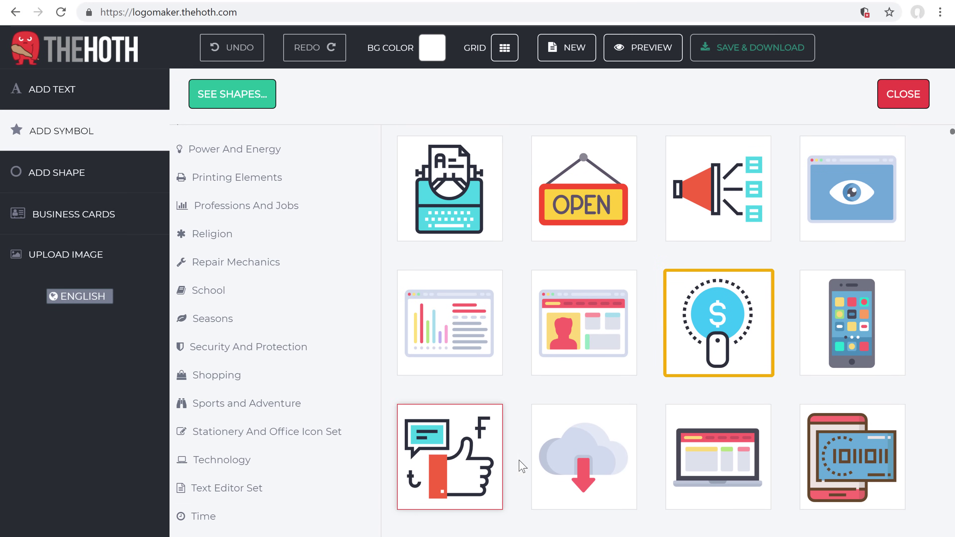
left_click(714, 344)
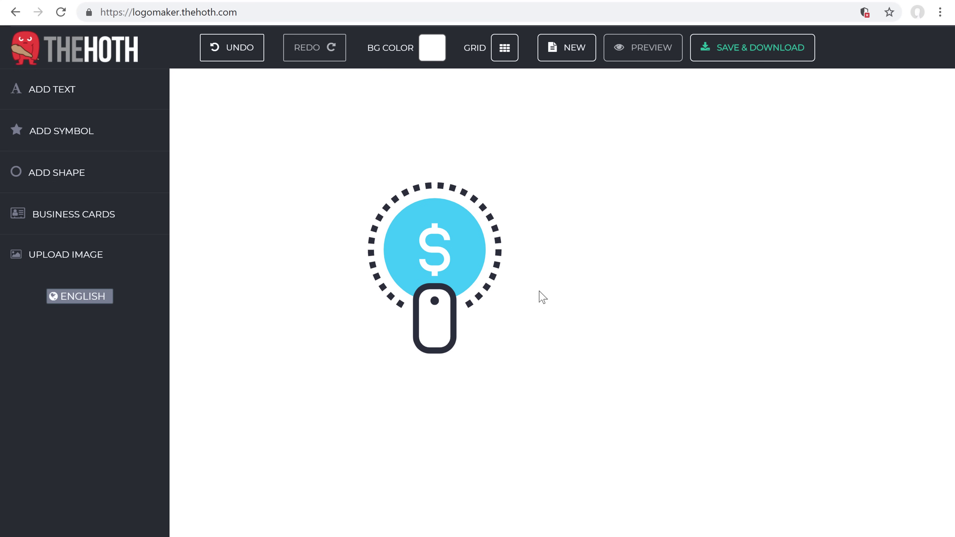
left_click(460, 257)
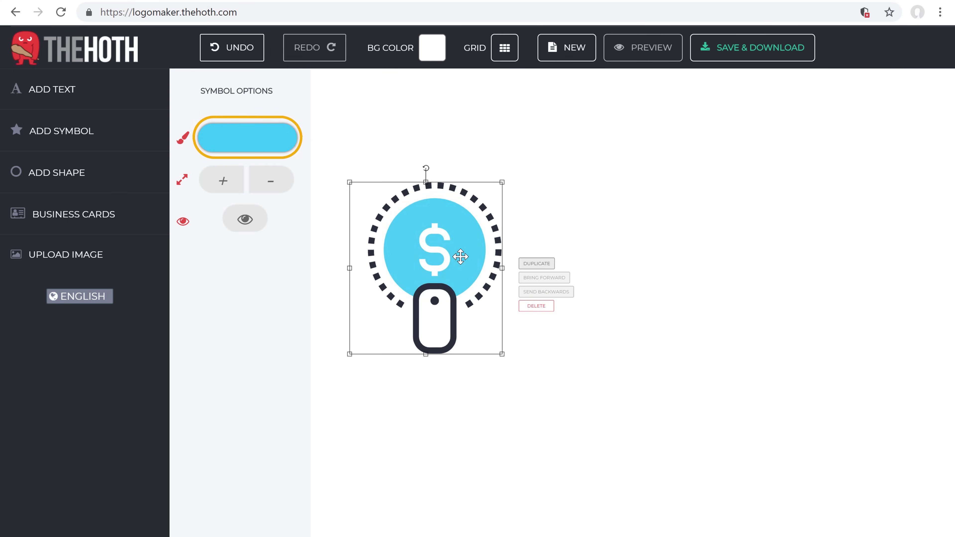
- Change the coin circle's colour from blue to red and hide the dollar sign
left_click(246, 140)
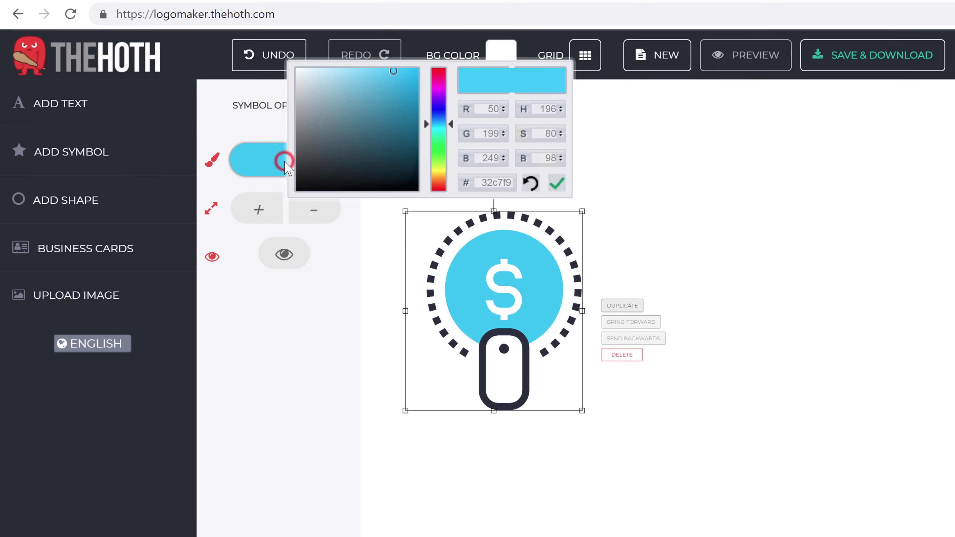
left_click_drag(438, 123, 436, 186)
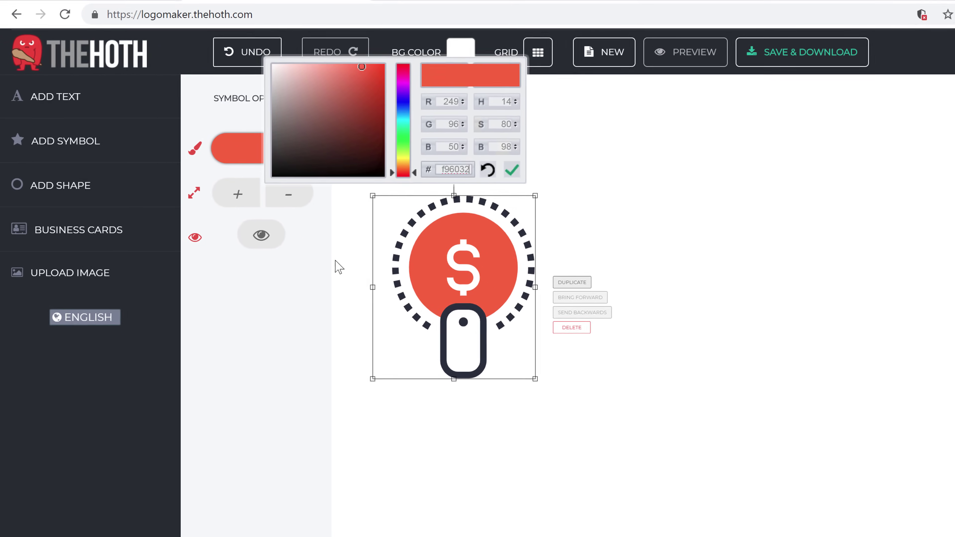
left_click(281, 308)
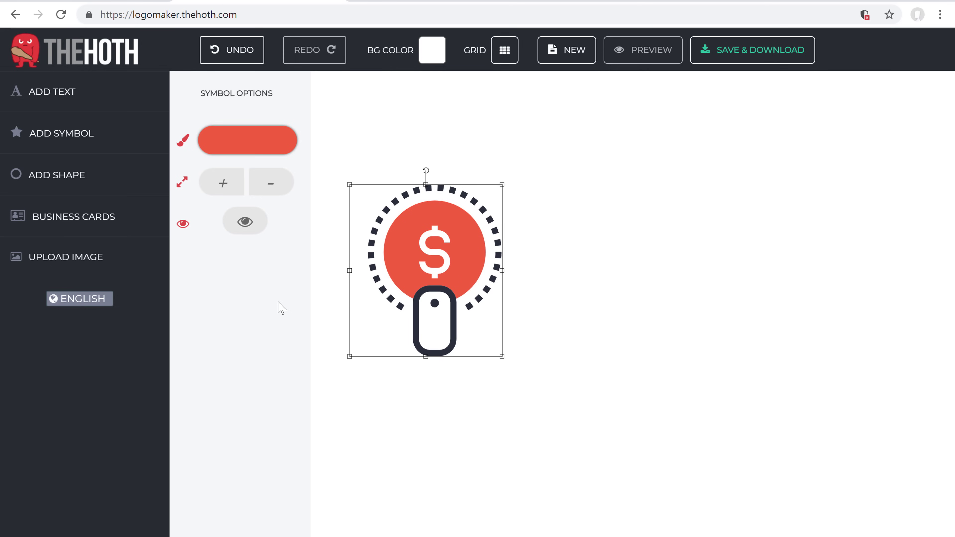
left_click(444, 259)
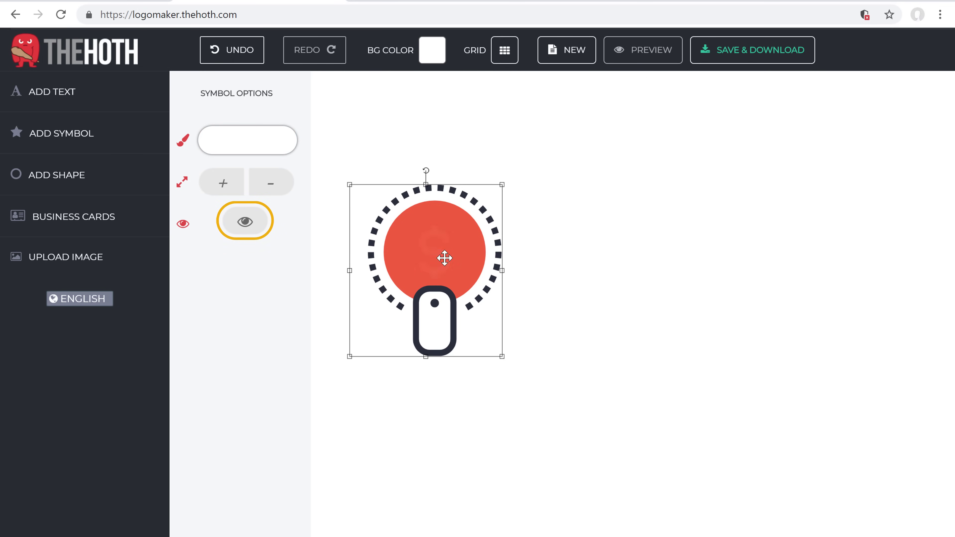
left_click(245, 226)
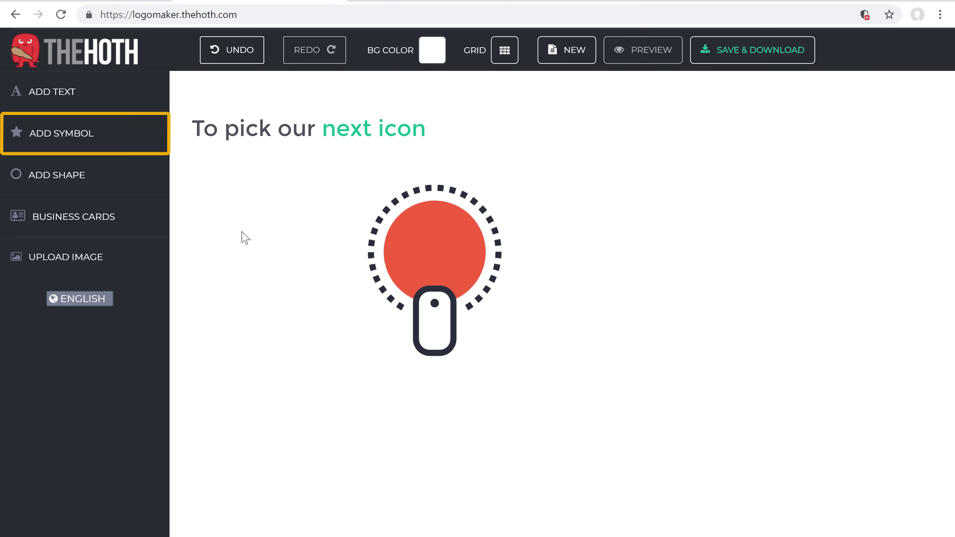
left_click(49, 144)
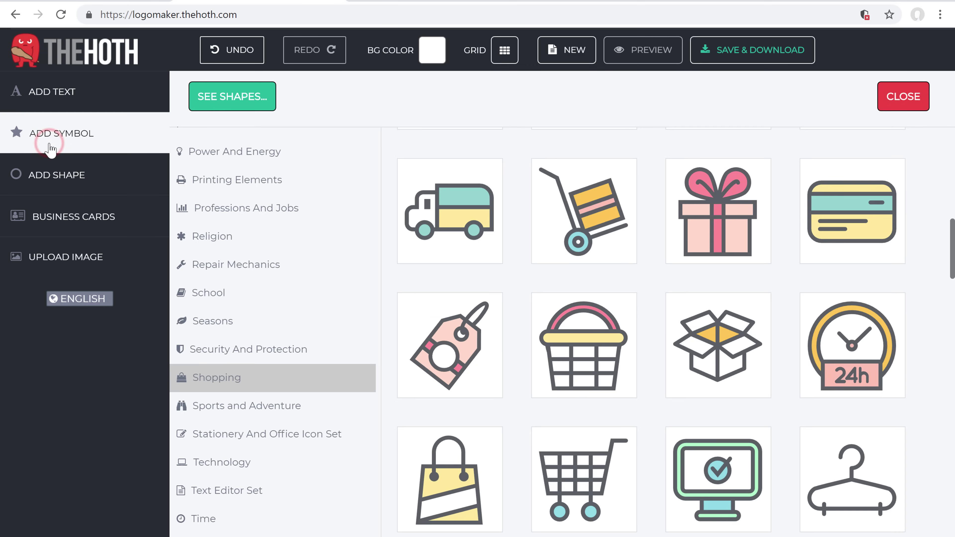
left_click(717, 255)
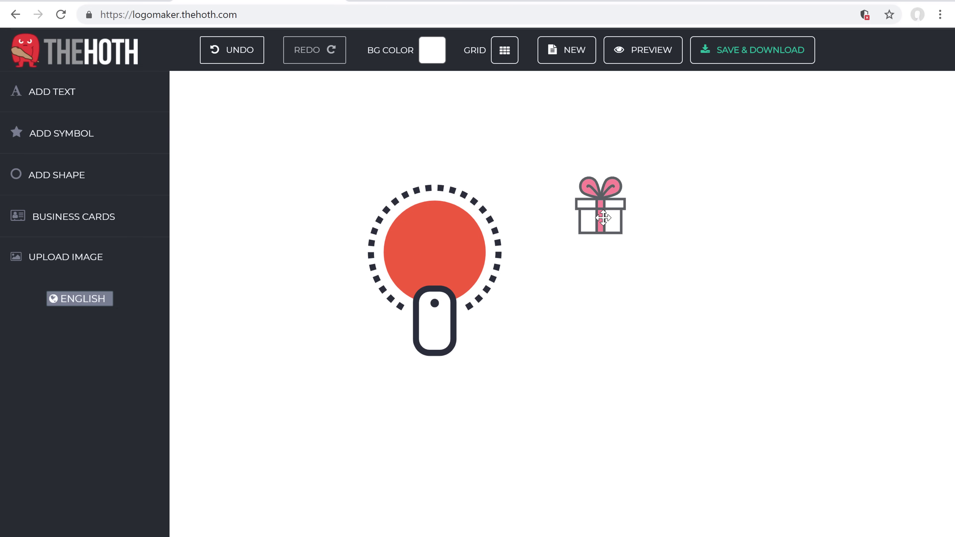
left_click_drag(603, 218, 437, 258)
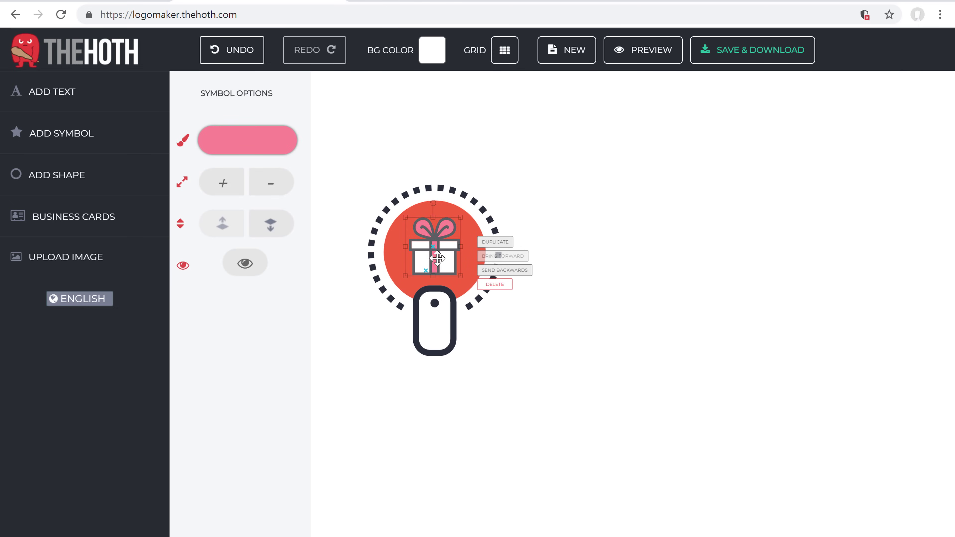
left_click(547, 370)
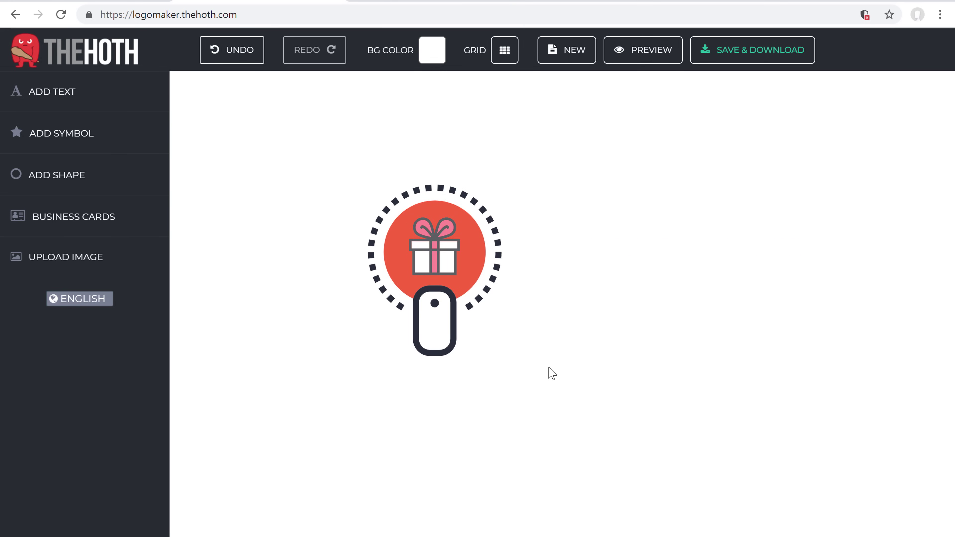
- Shift the gift-box symbol's pink accent hue to red (#f96032)
left_click(435, 262)
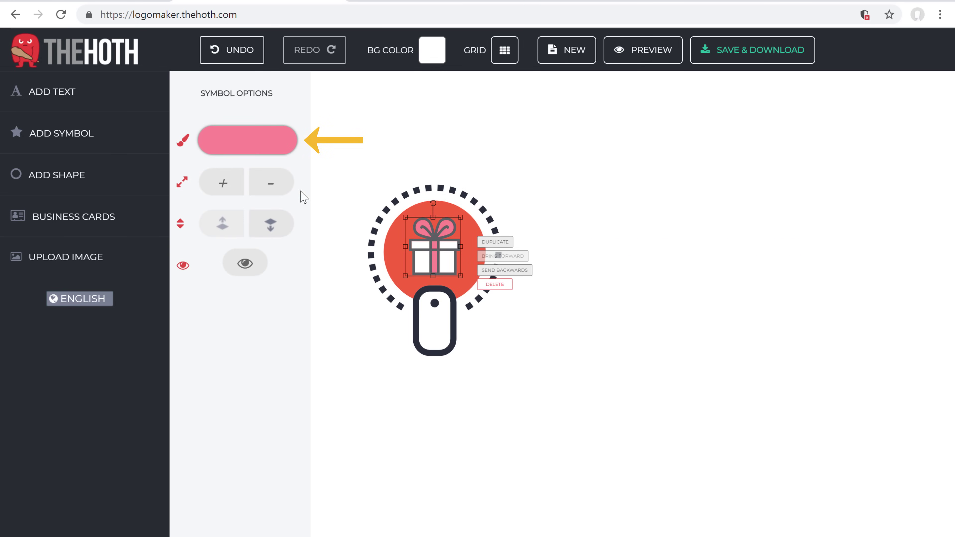
left_click(244, 151)
left_click_drag(372, 98, 375, 170)
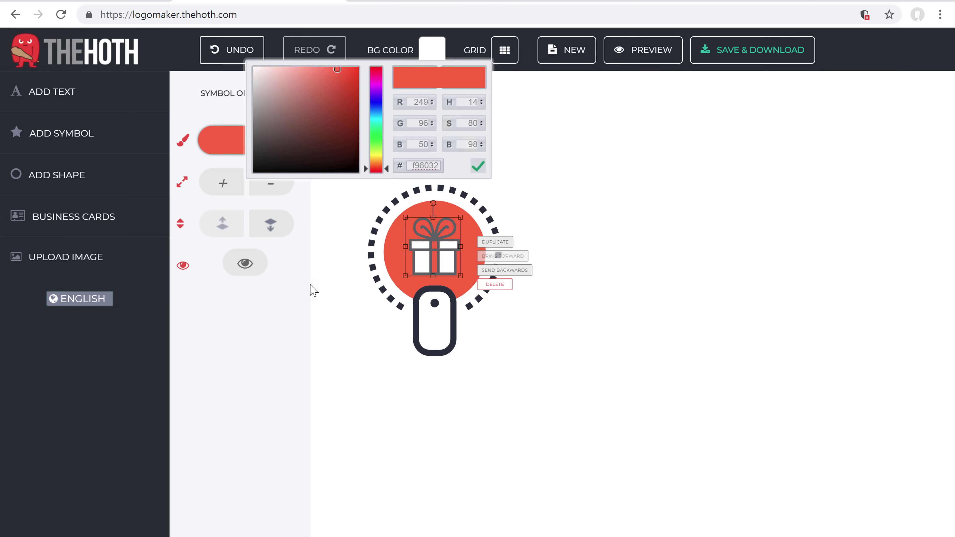
left_click(269, 335)
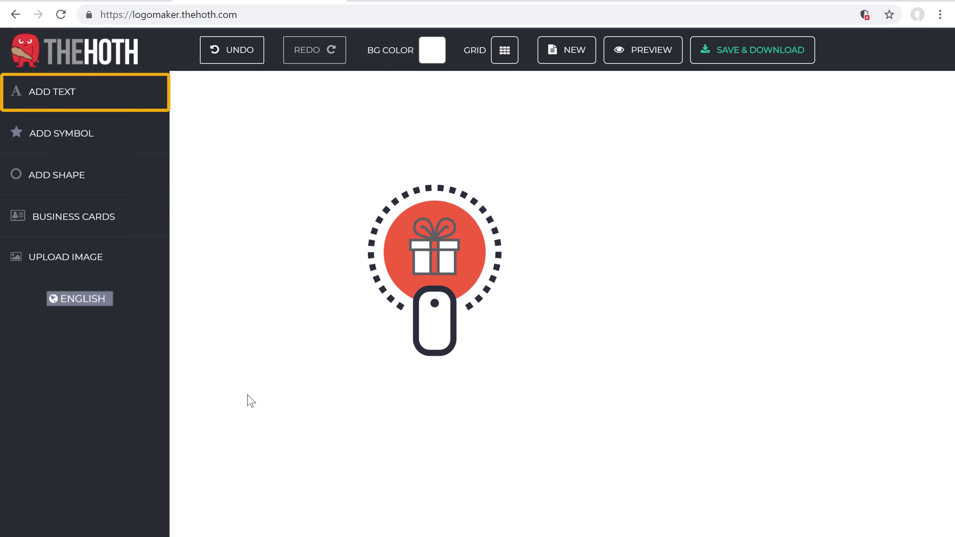
- Add a text object reading SURPRISEME, then insert a second text box for the tagline
left_click(41, 107)
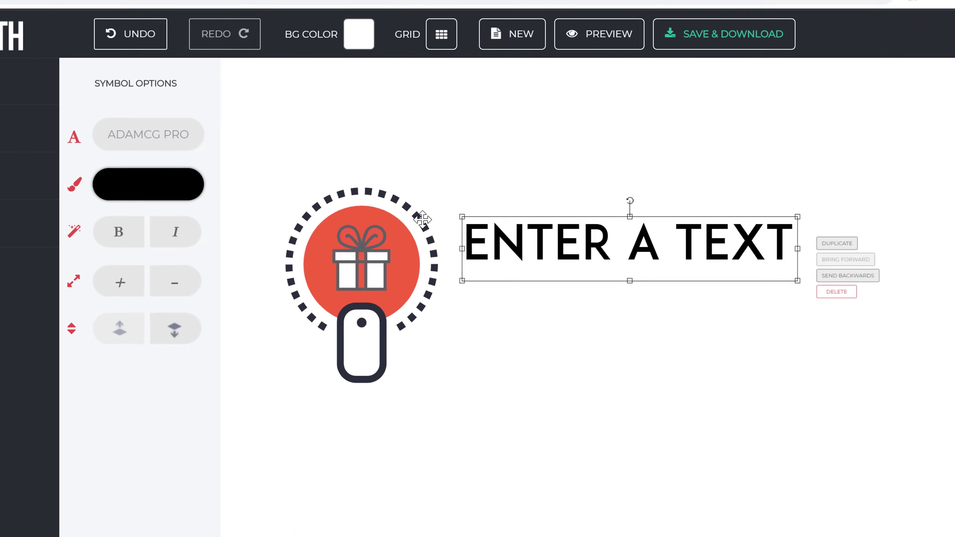
double_click(468, 245)
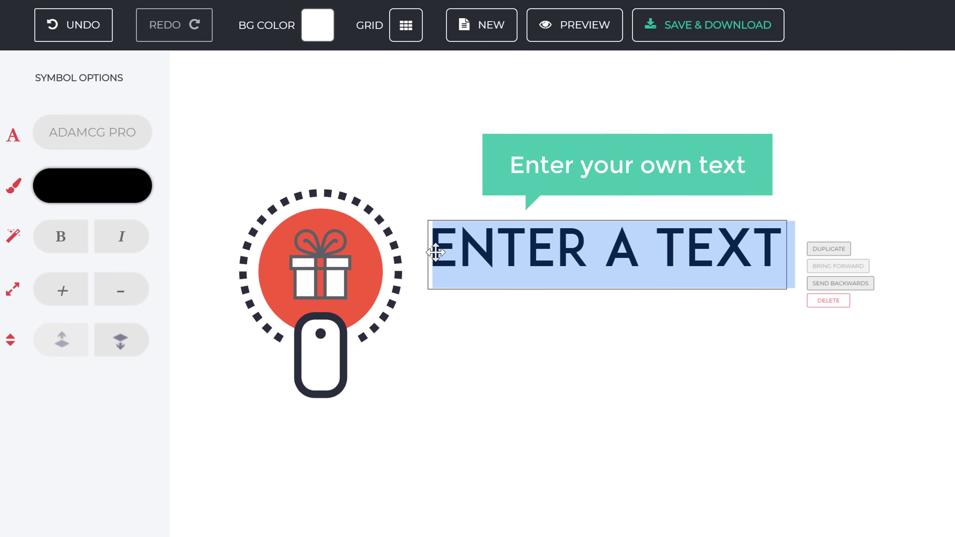
type("SURPRISEME")
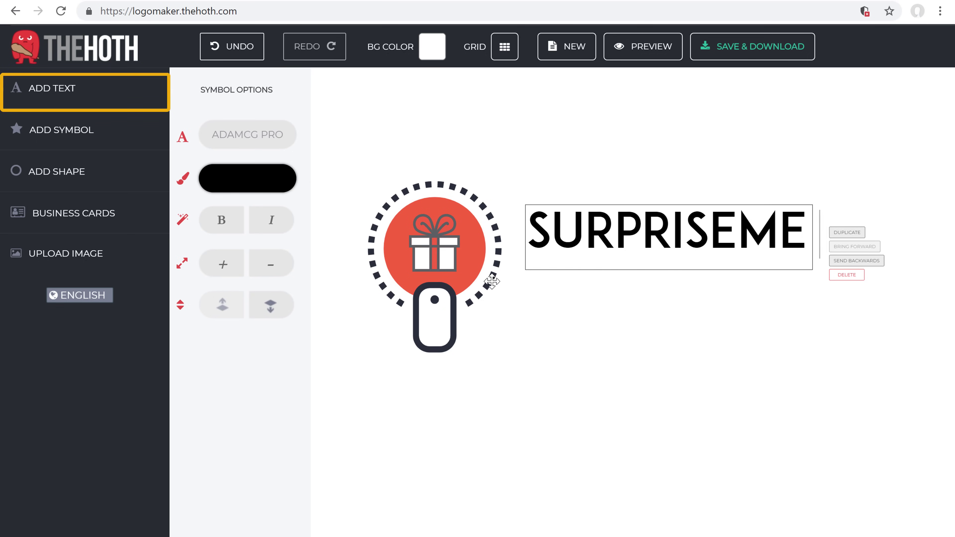
left_click(35, 95)
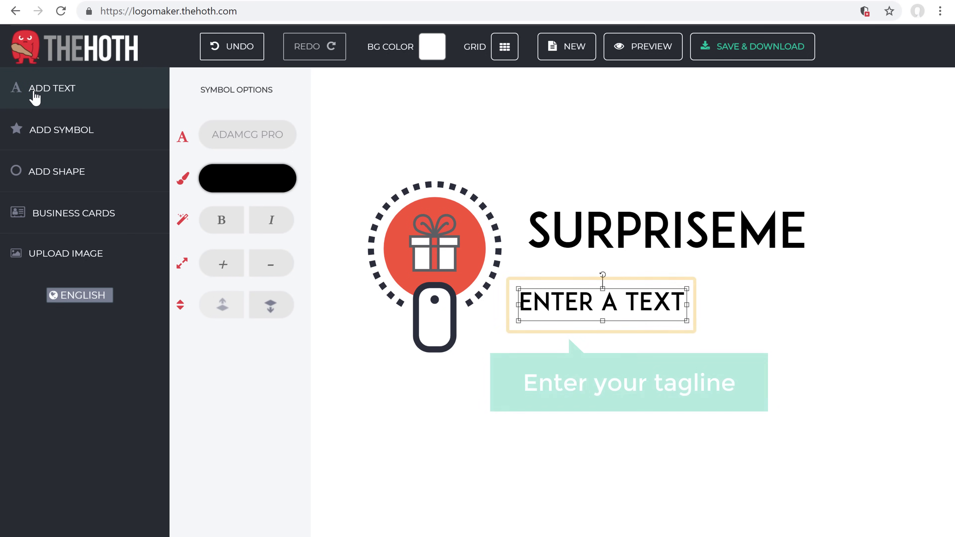
- Change the second text to THE ONLINE GIFT STORE, shrink it slightly and place it under SURPRISEME
double_click(464, 272)
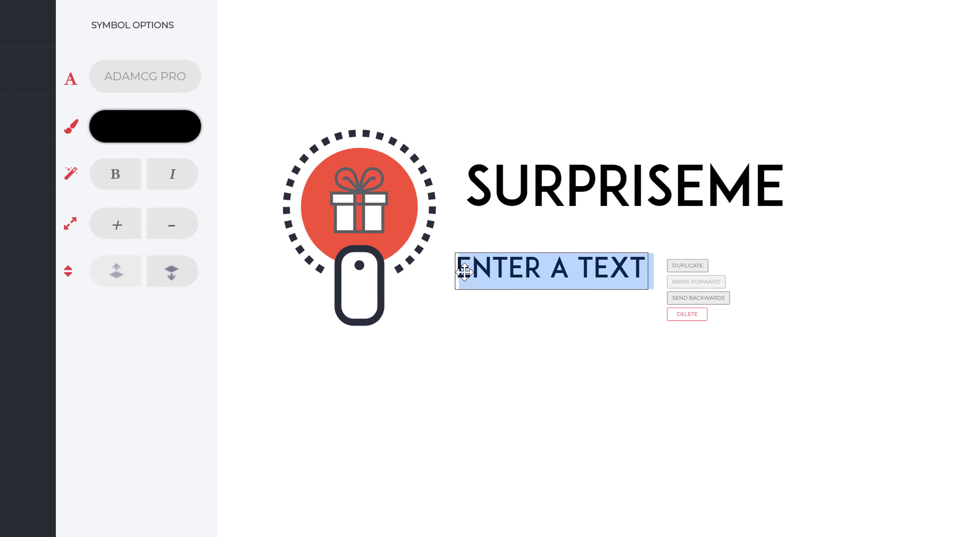
type("THE ONLINE GIFT STORE")
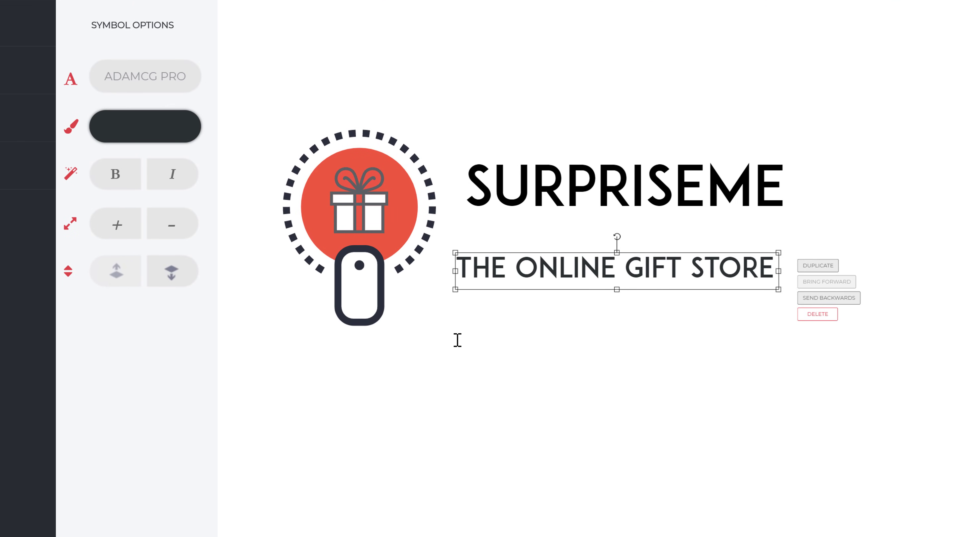
left_click_drag(535, 277, 548, 236)
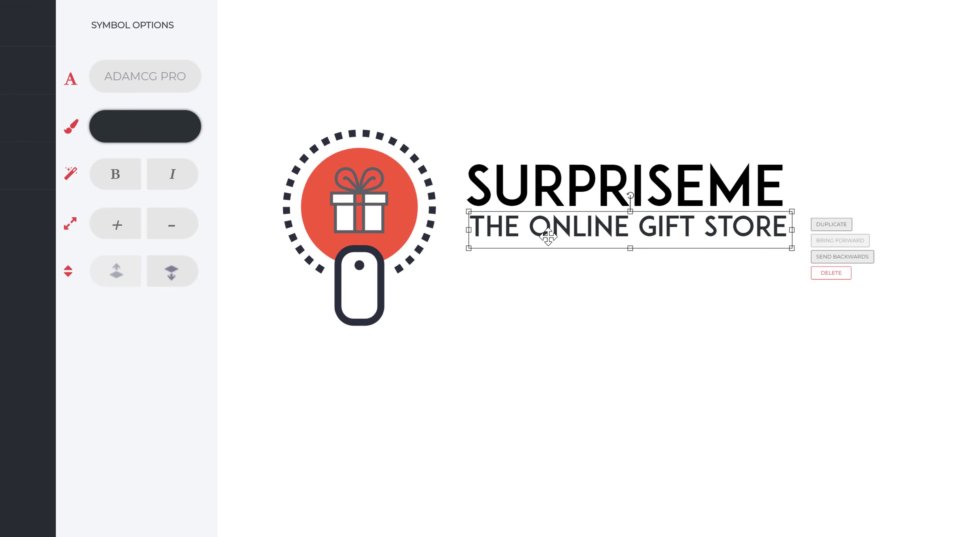
left_click_drag(800, 212, 794, 208)
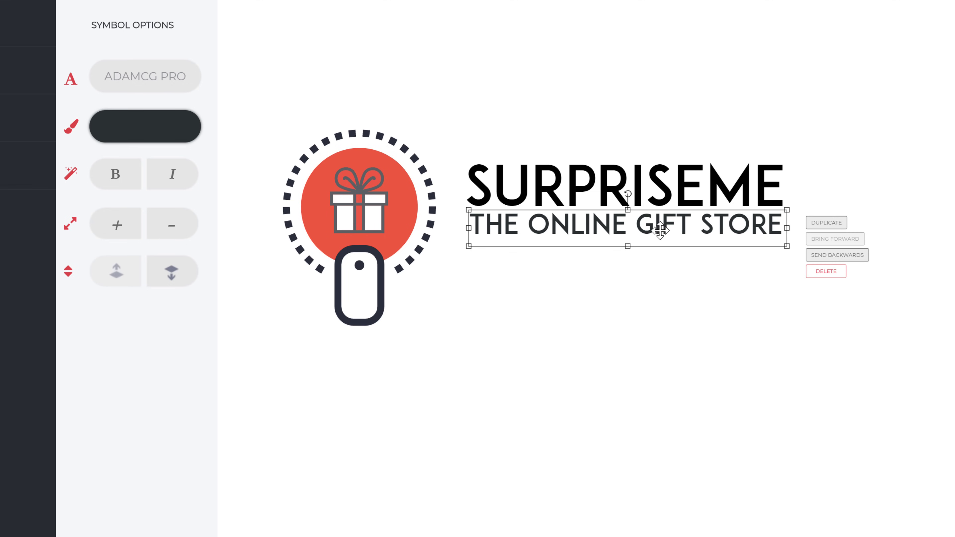
left_click(621, 356)
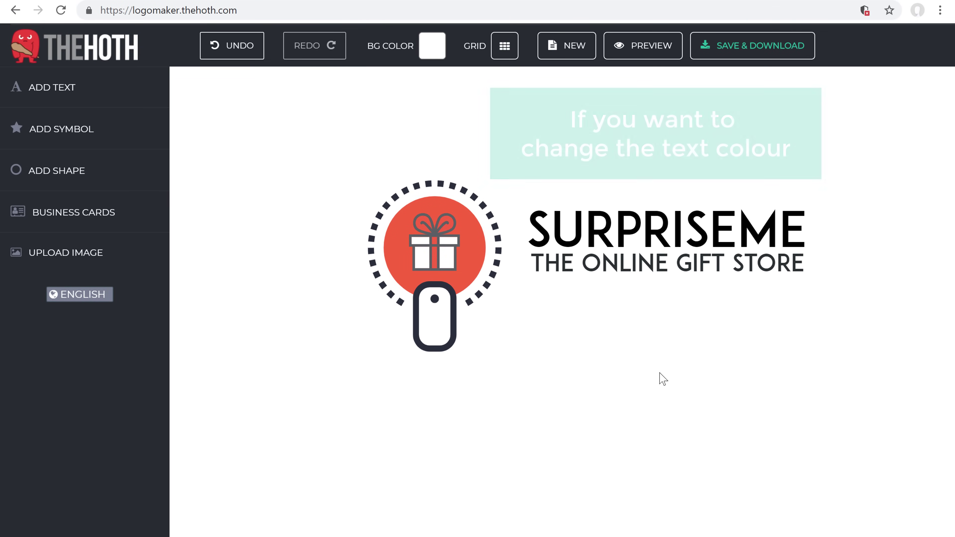
- Colour the SURPRISEME title bright red (#f96032) to match the disc
left_click(623, 236)
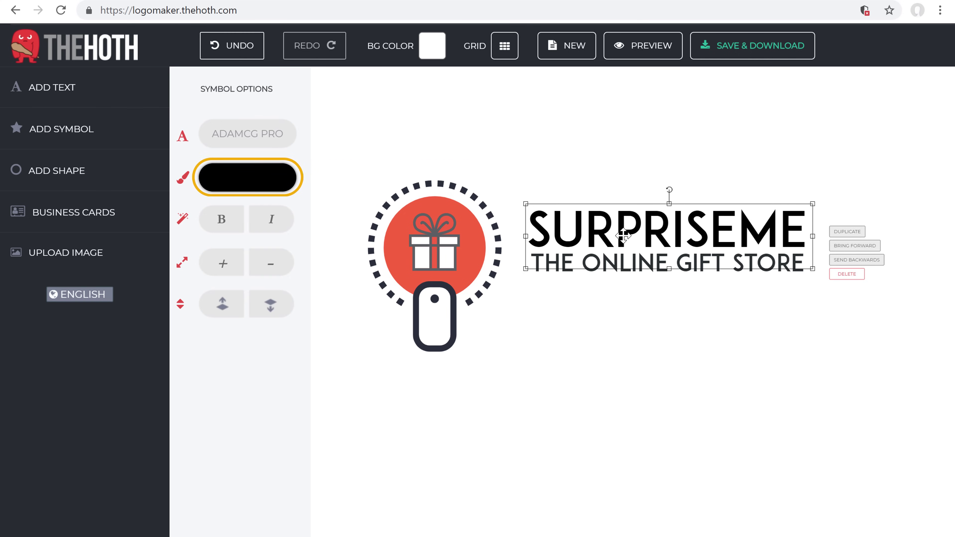
left_click(235, 188)
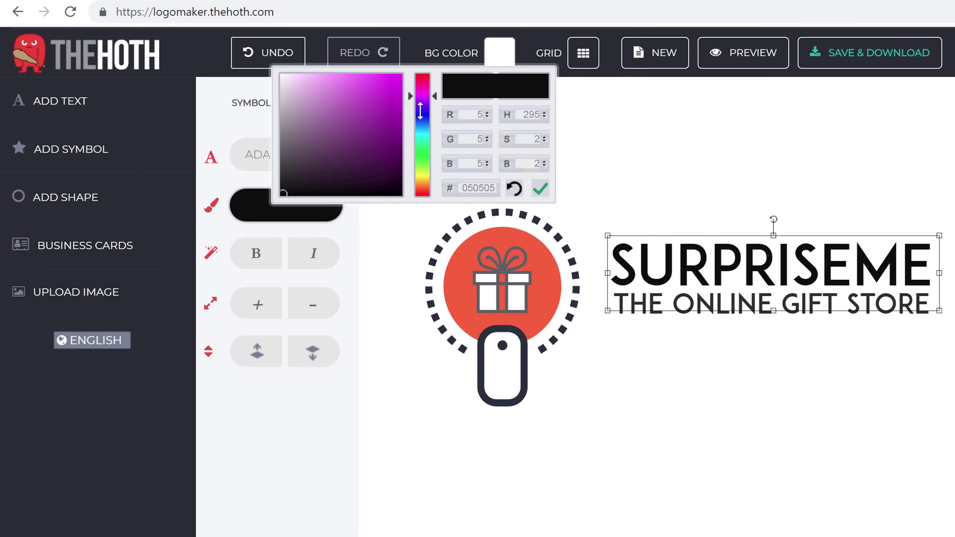
left_click_drag(283, 193, 377, 77)
left_click_drag(421, 96, 424, 192)
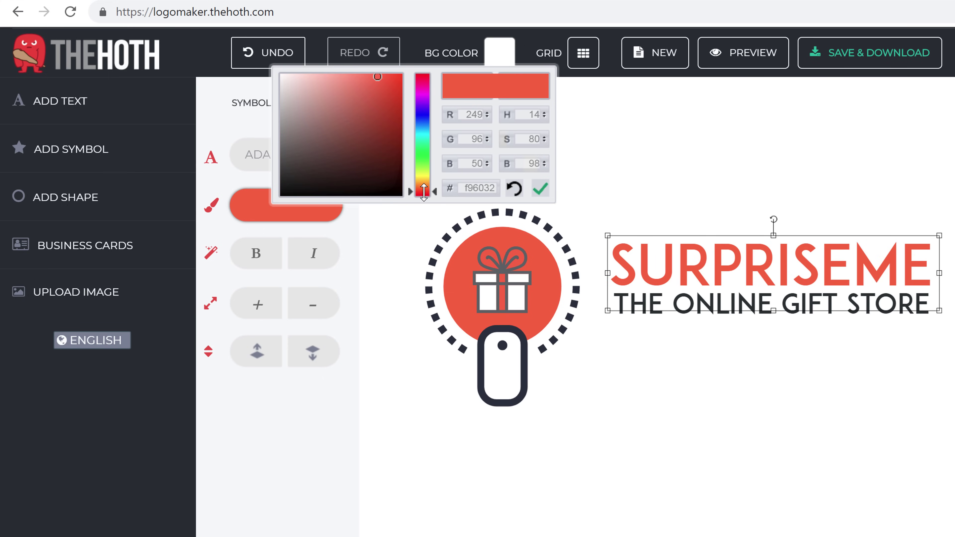
left_click(324, 408)
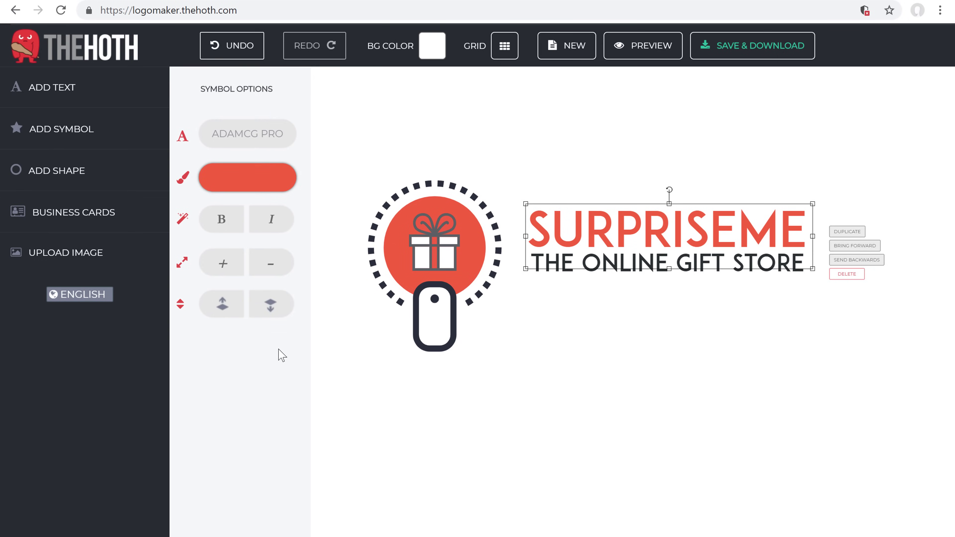
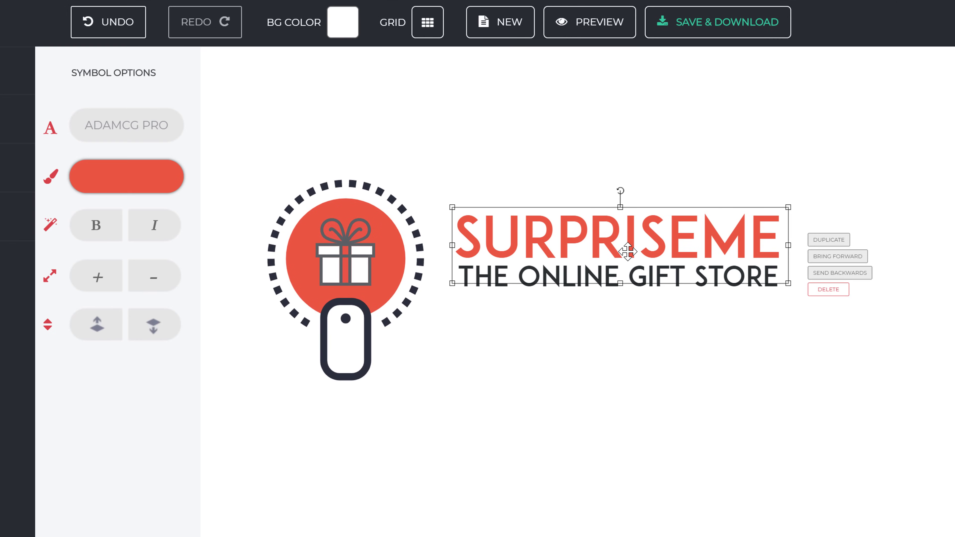
- Duplicate the SURPRISEME title and delete ME from the original, leaving SURPRISE
left_click(813, 241)
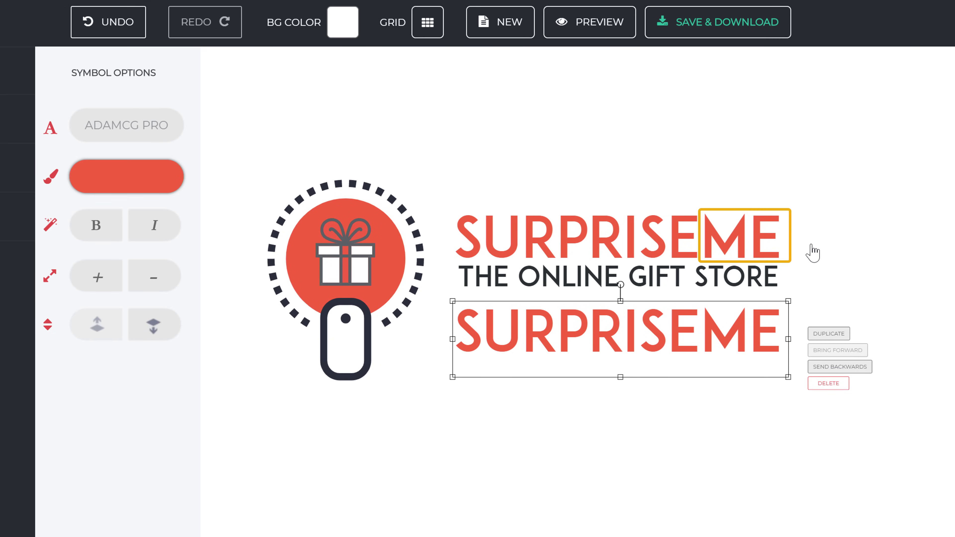
left_click(741, 244)
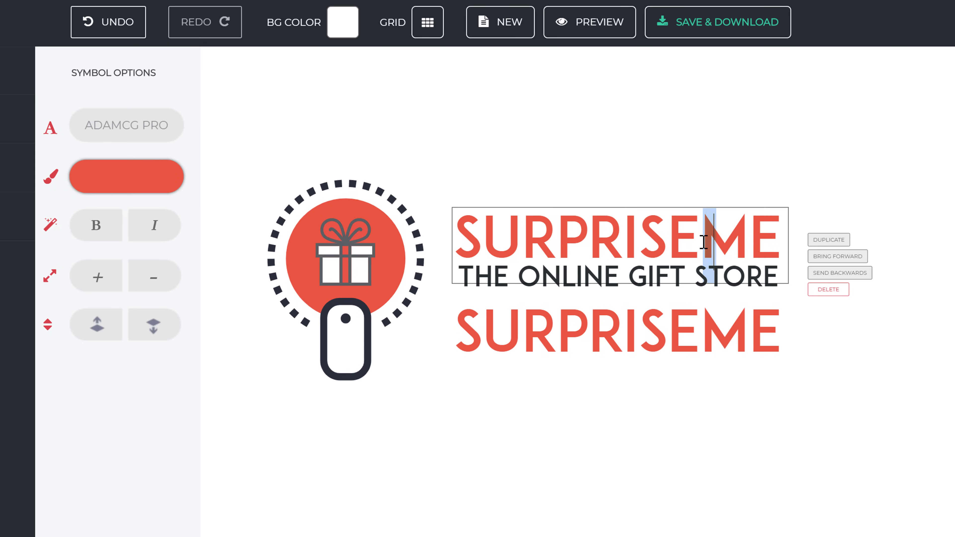
left_click_drag(703, 242, 788, 244)
key("BackSpace")
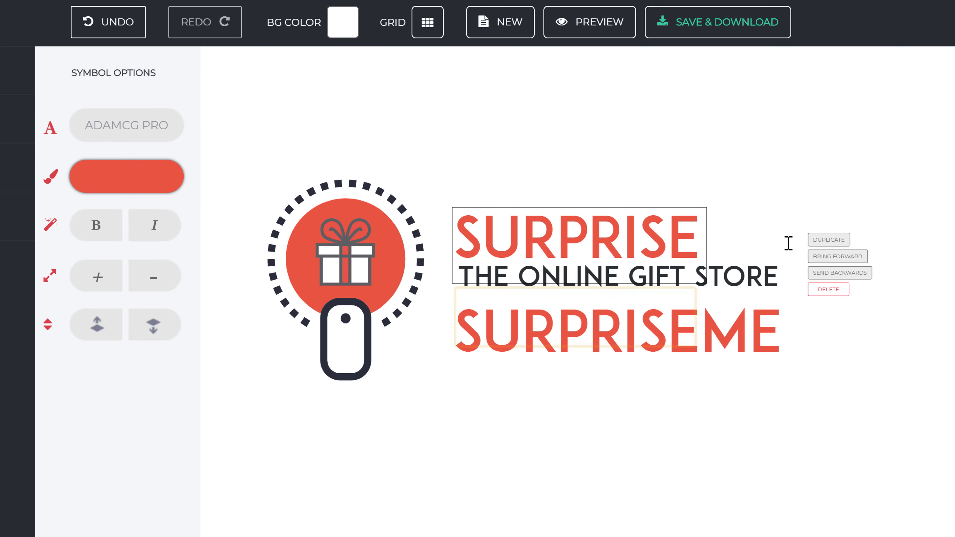
- Cut the copy down to ME and move it up right beside SURPRISE
left_click(695, 332)
left_click_drag(698, 332, 456, 337)
key("BackSpace")
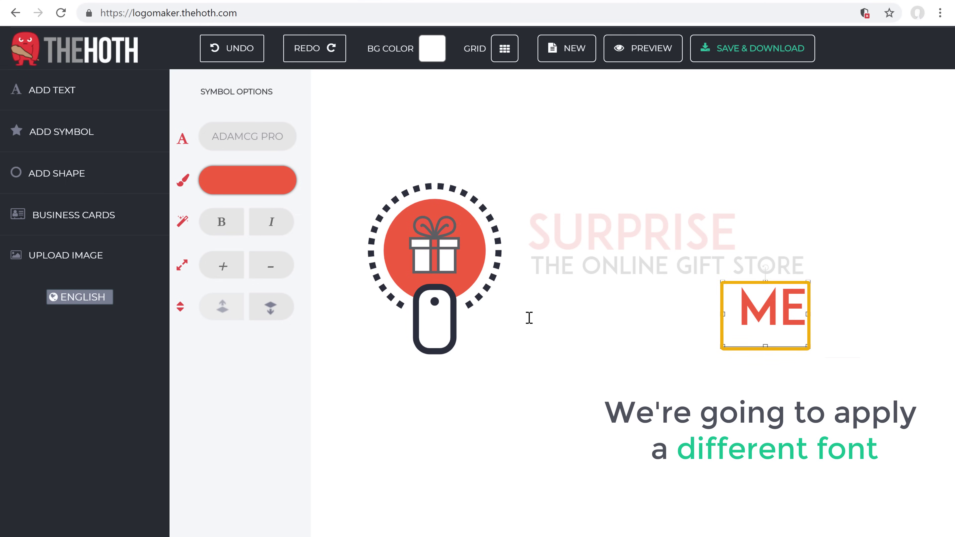
left_click_drag(758, 314, 758, 241)
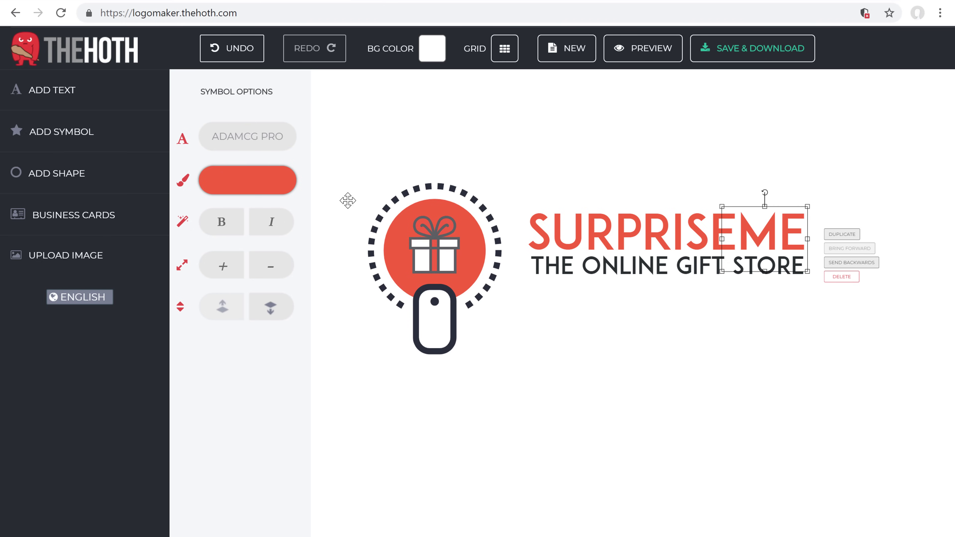
- Restyle ME as larger Grand Hotel Regular script in dark colour 242d31
left_click(228, 145)
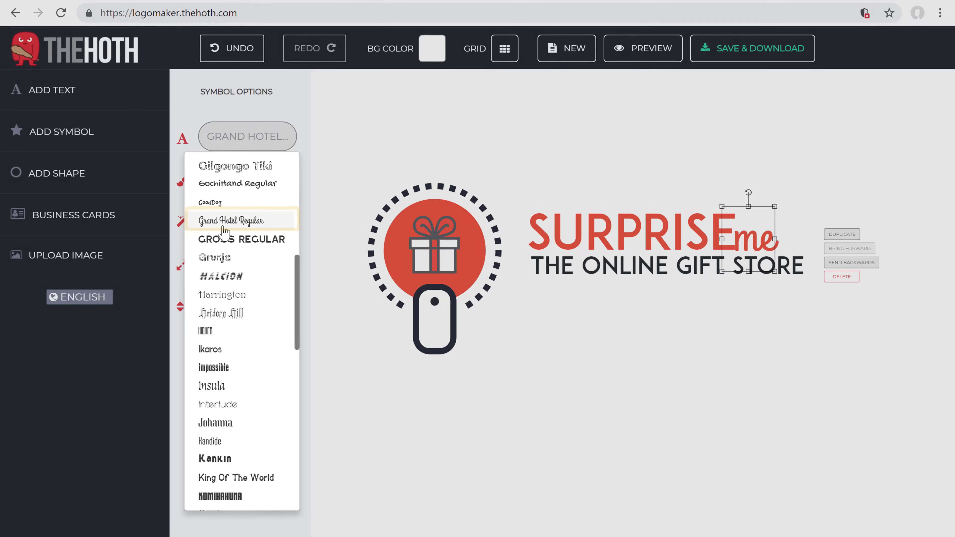
left_click(224, 226)
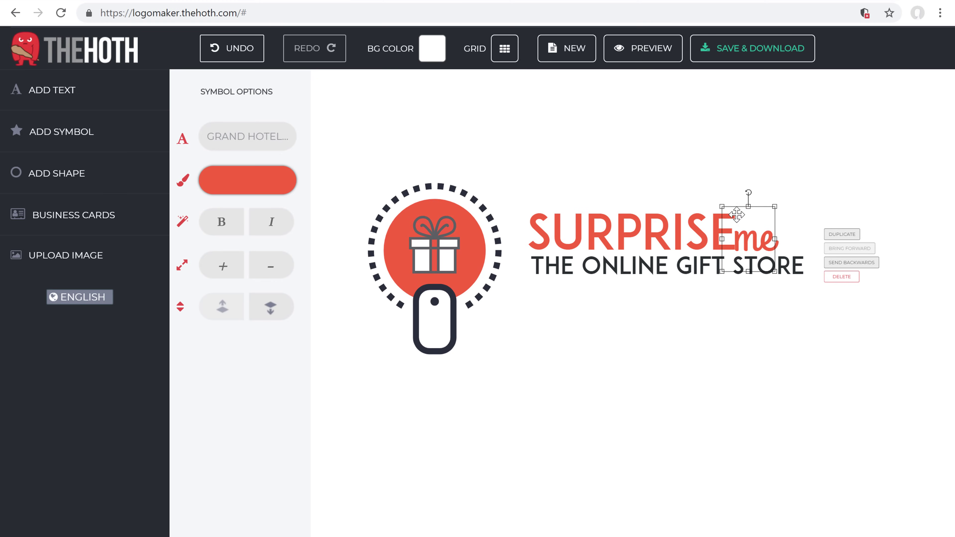
left_click_drag(778, 206, 773, 232)
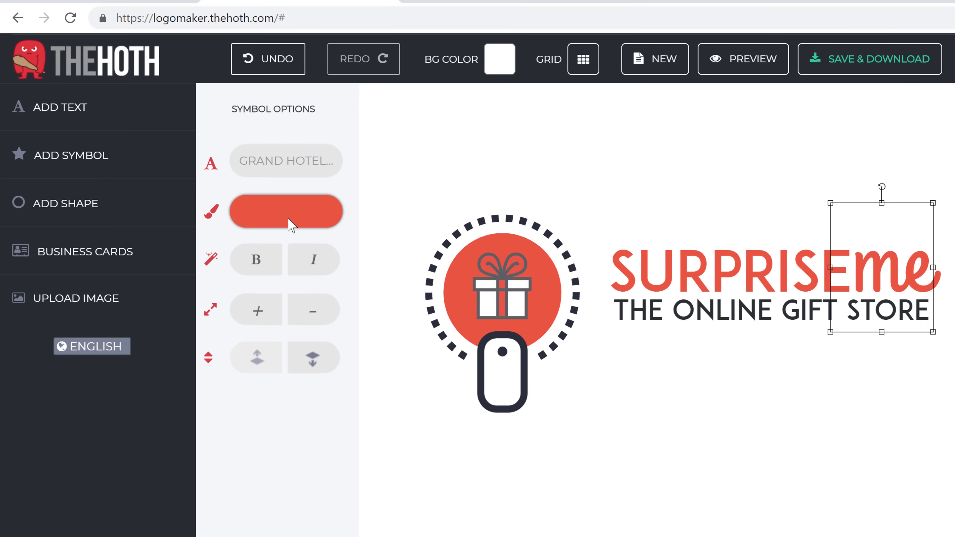
left_click(291, 225)
left_click_drag(433, 198, 433, 135)
left_click(330, 180)
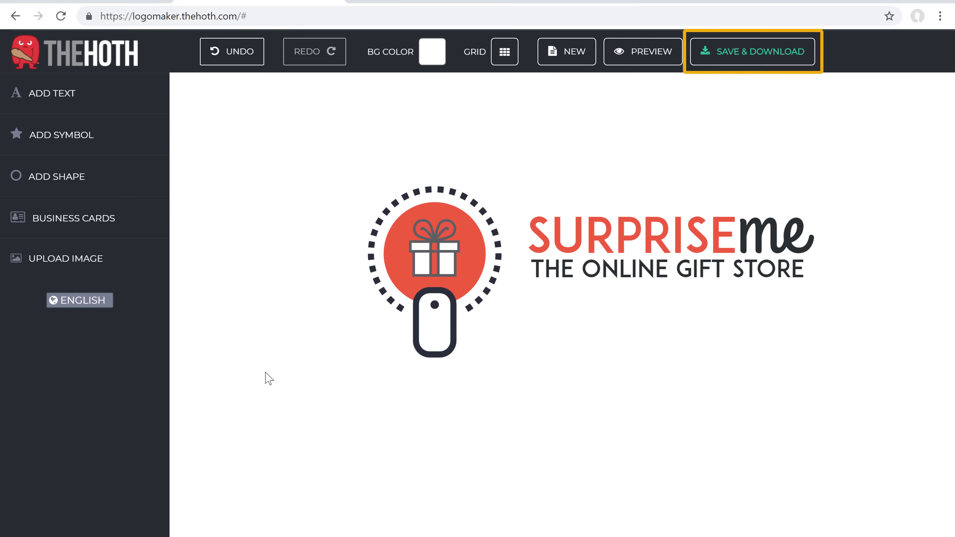
- Save the logo, have it emailed to the user's email address, and go to Gmail
left_click(719, 61)
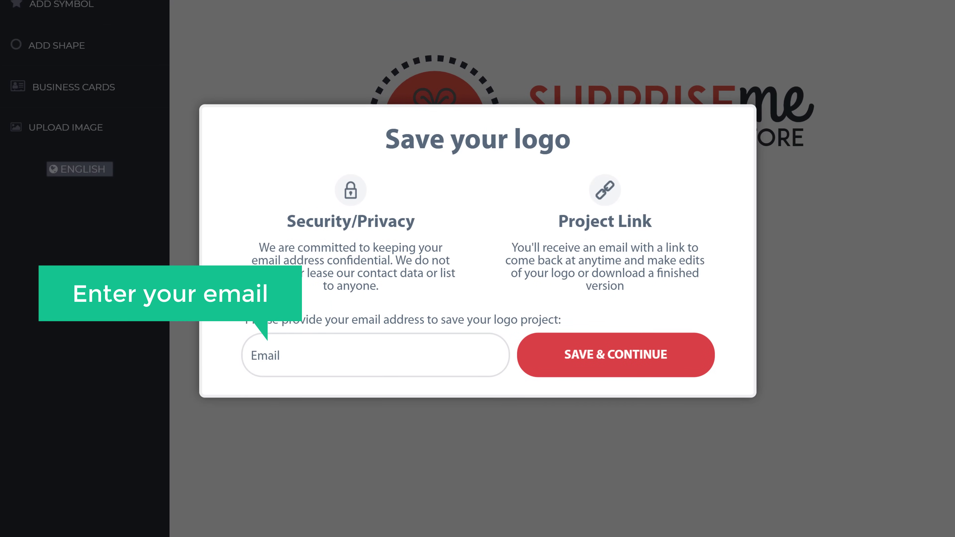
left_click(276, 355)
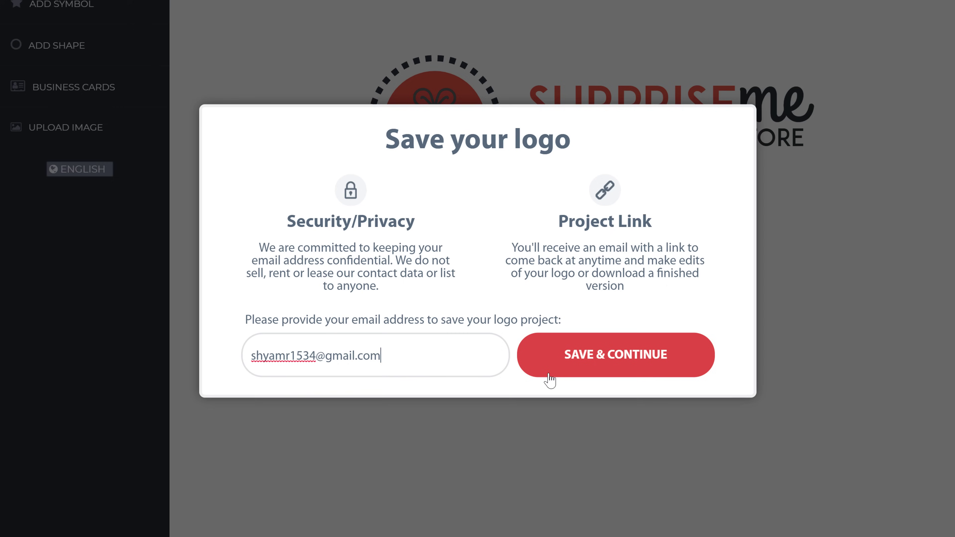
left_click(567, 364)
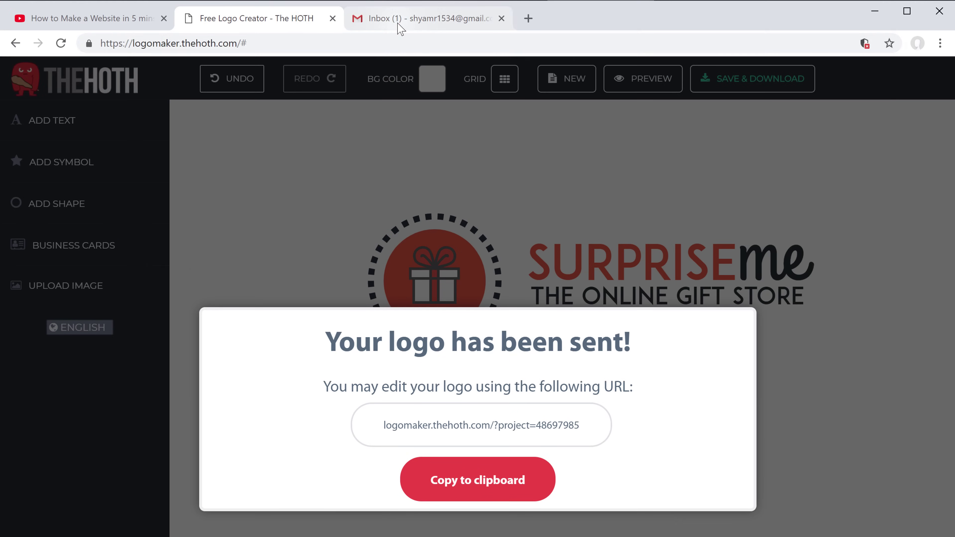
left_click(399, 25)
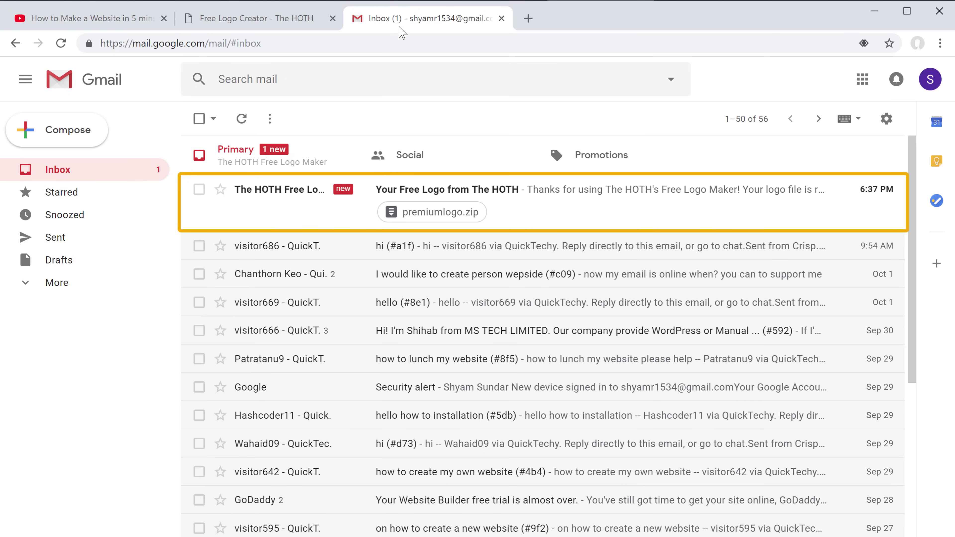
- Open the HOTH logo email, then download and open its premiumlogo.zip attachment
left_click(460, 195)
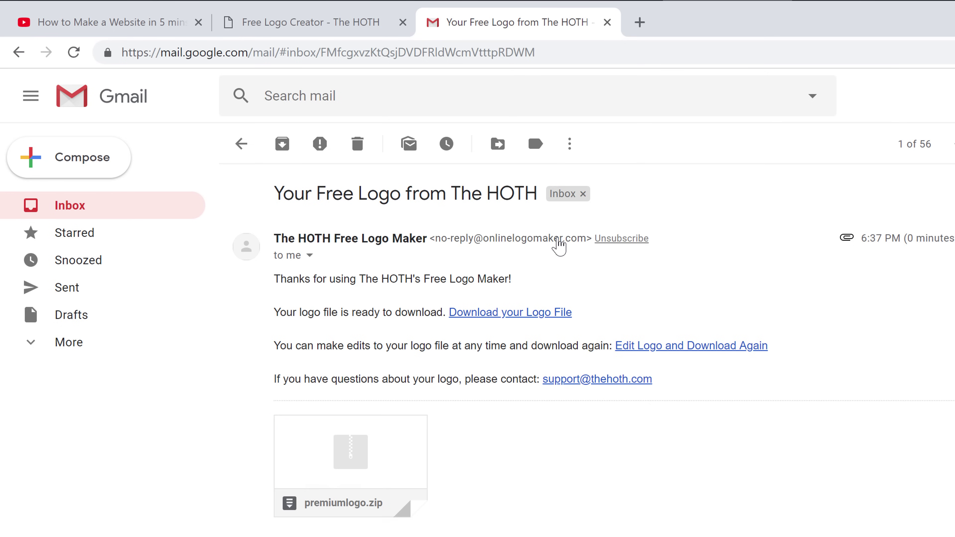
mouse_move(345, 453)
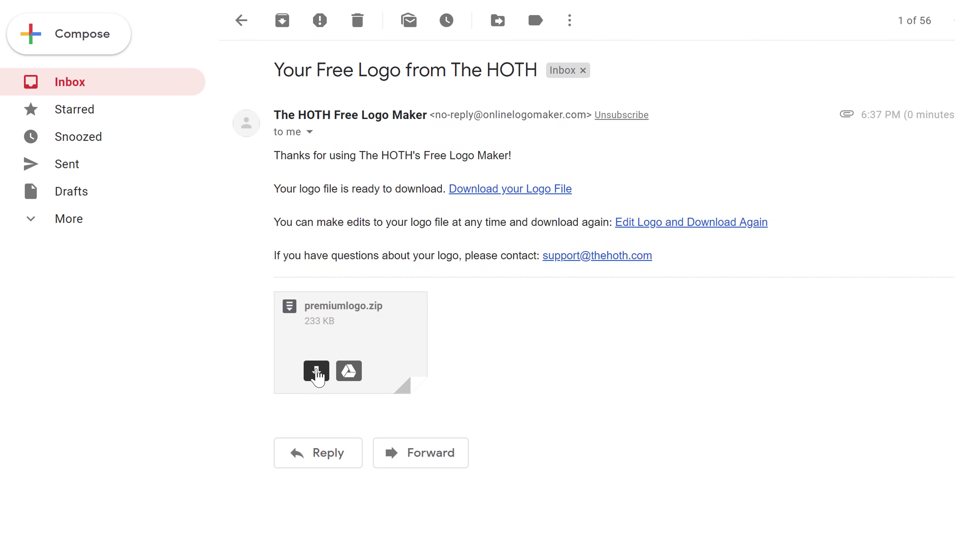
left_click(316, 371)
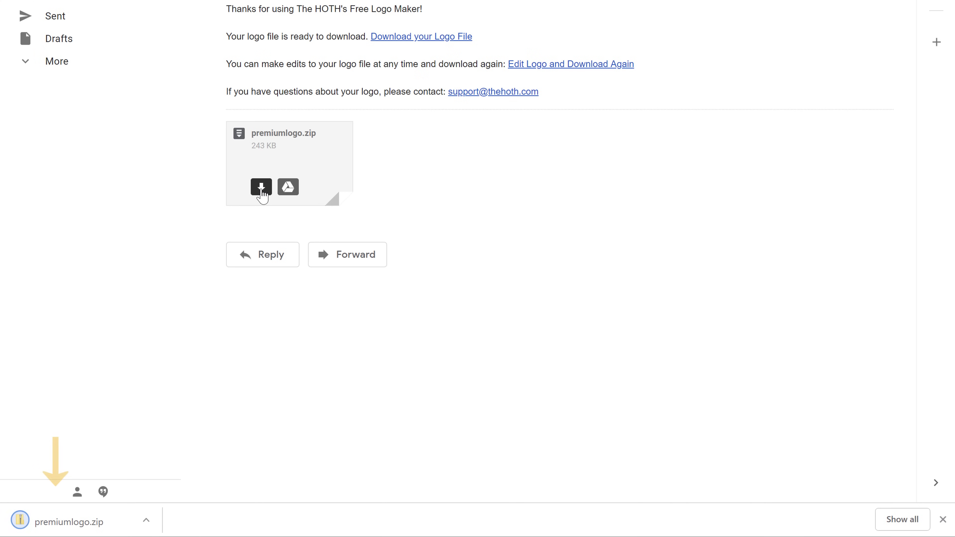
left_click(79, 521)
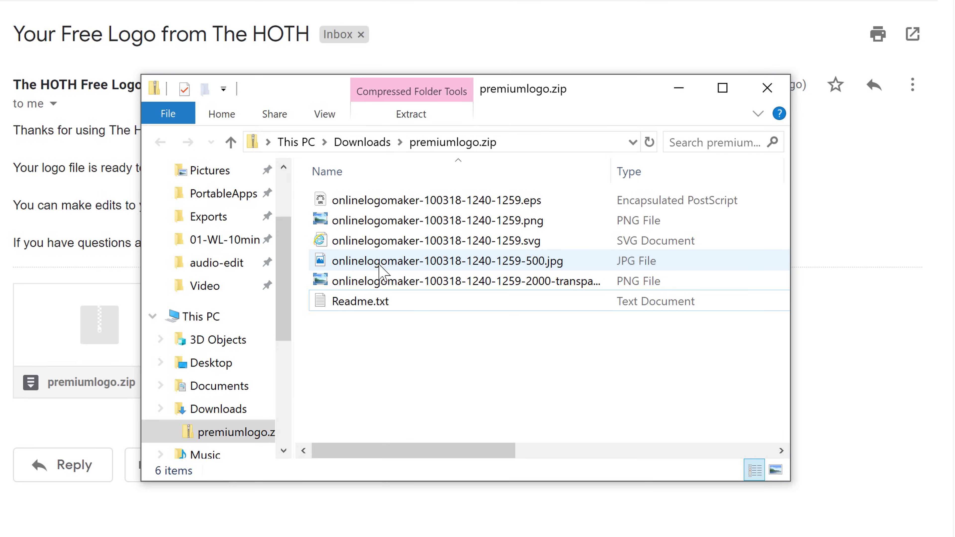
- View the PNG logo file, then return to the Free Logo Creator tab
left_click(413, 225)
double_click(414, 225)
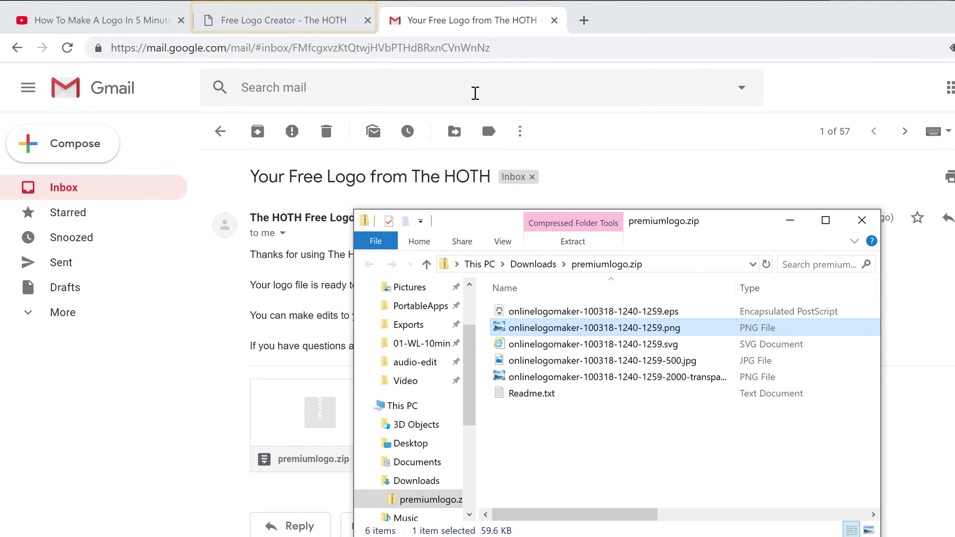
left_click(271, 18)
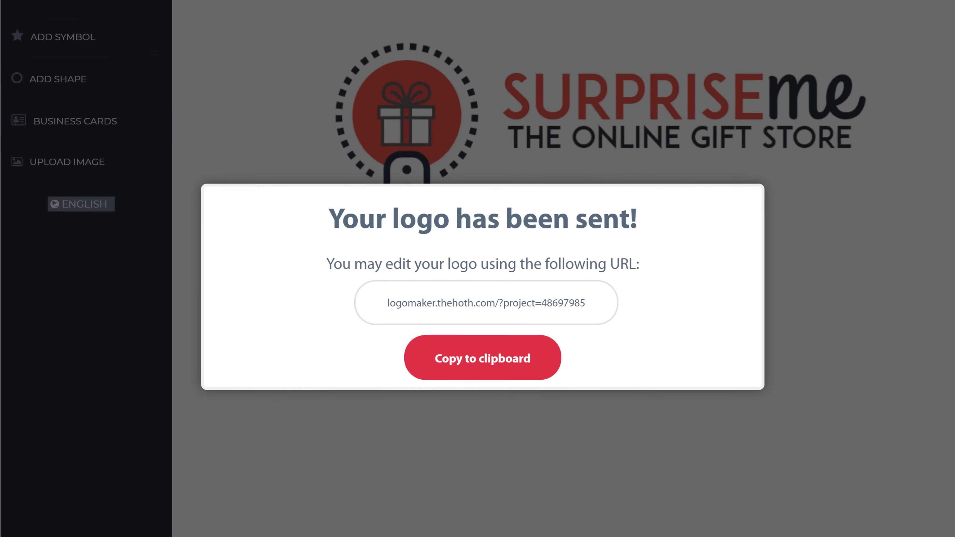